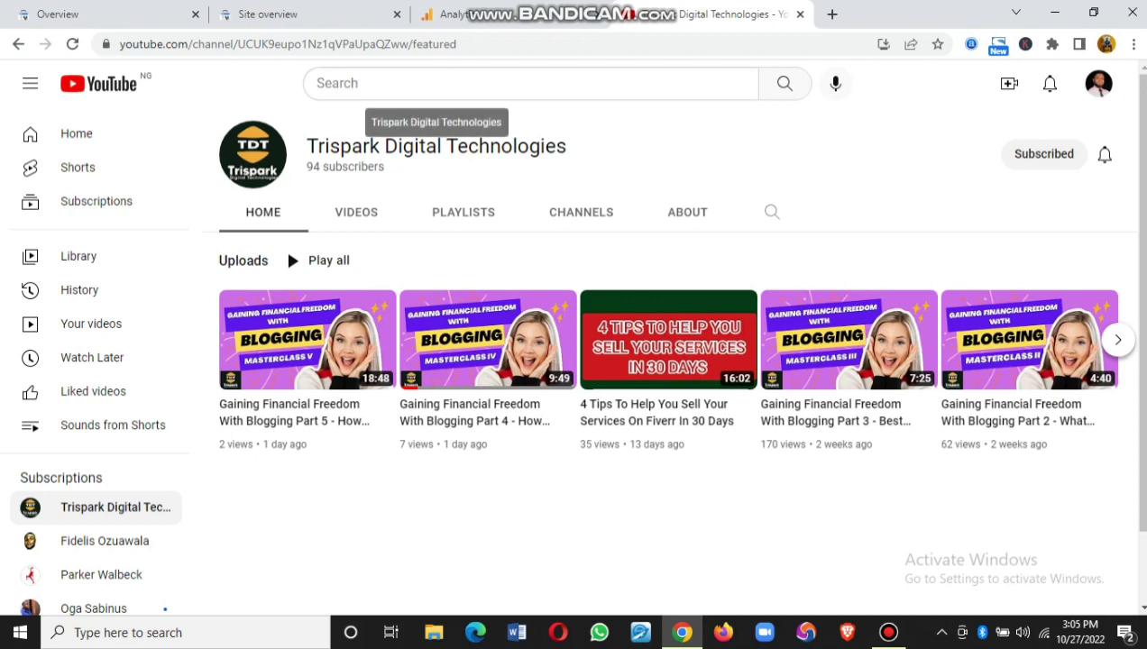
- Glance at the Trispark Digital Technologies channel name, then switch to the stm.com.ng Search Console overview
drag(567, 147, 307, 146)
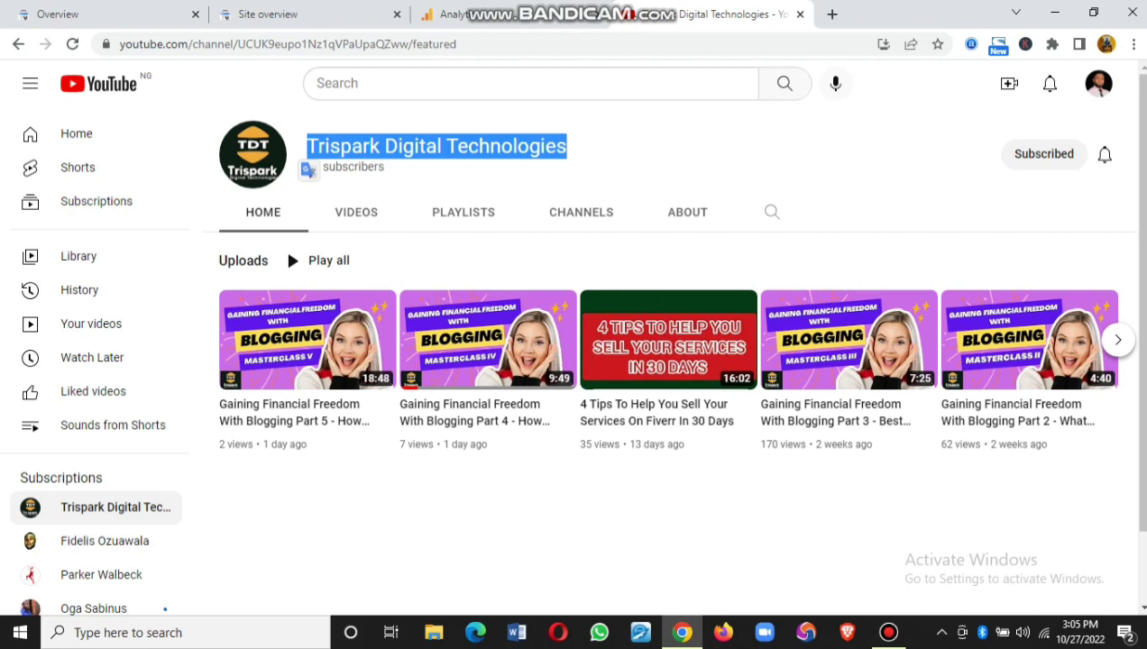
click(285, 247)
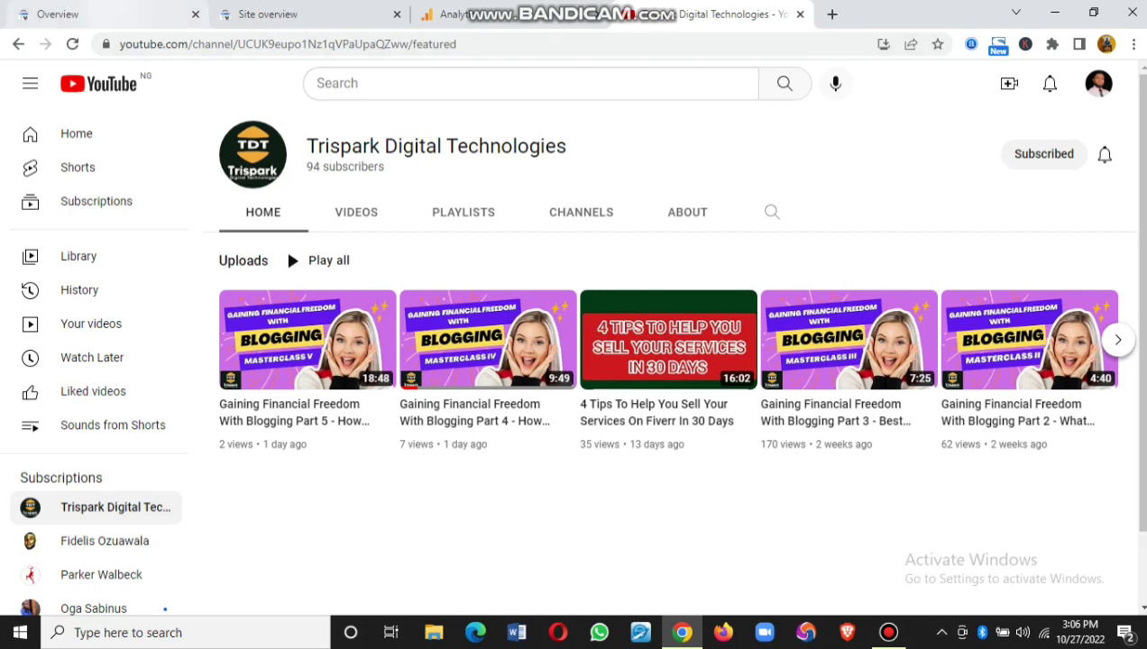
key(ctrl+1)
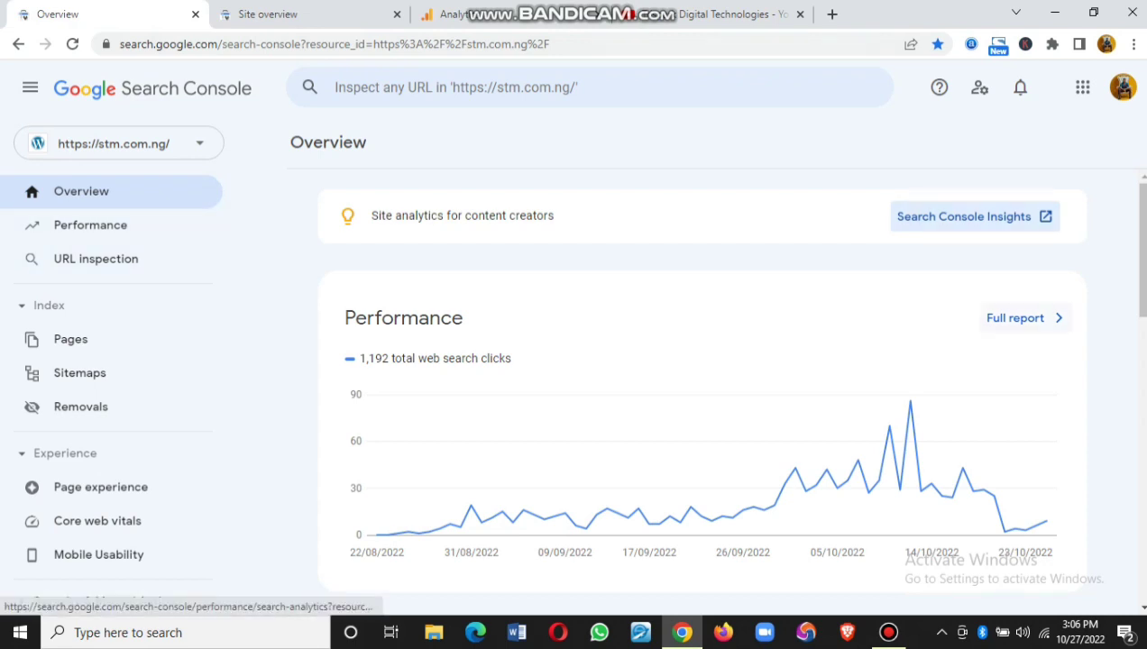
- Open the full Performance report (1.19K clicks, 75.5K impressions, 1.6% CTR) and select its URL
click(1020, 317)
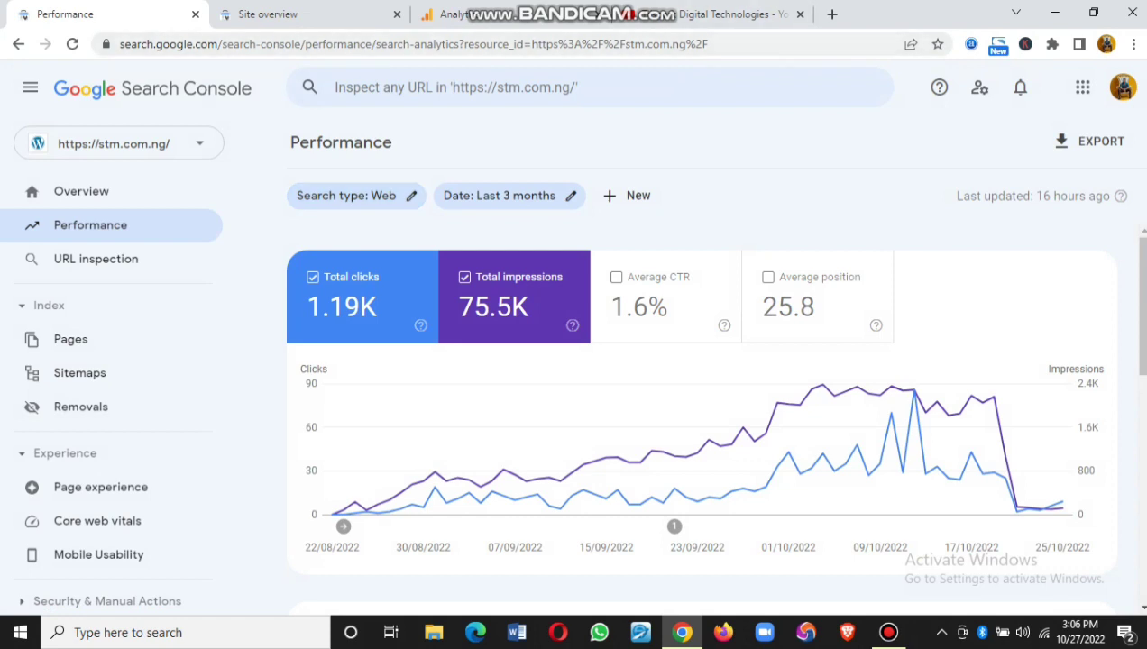
drag(219, 44, 112, 43)
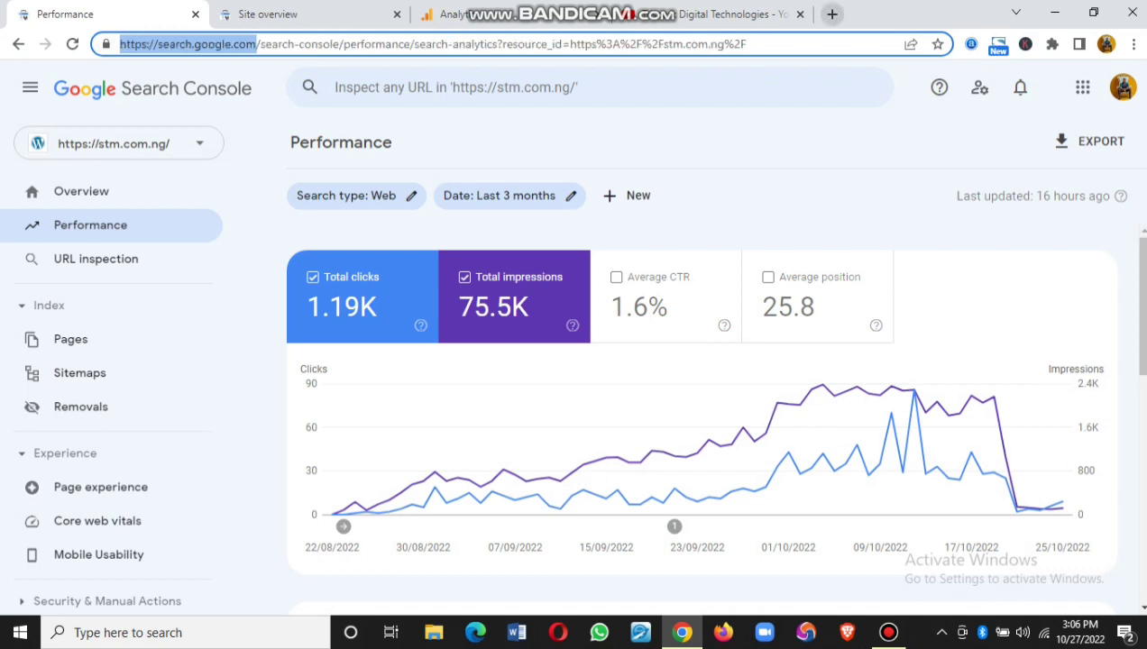
- In a new tab, search 'google search console' and enter Search Console's stm.com.ng overview
click(832, 14)
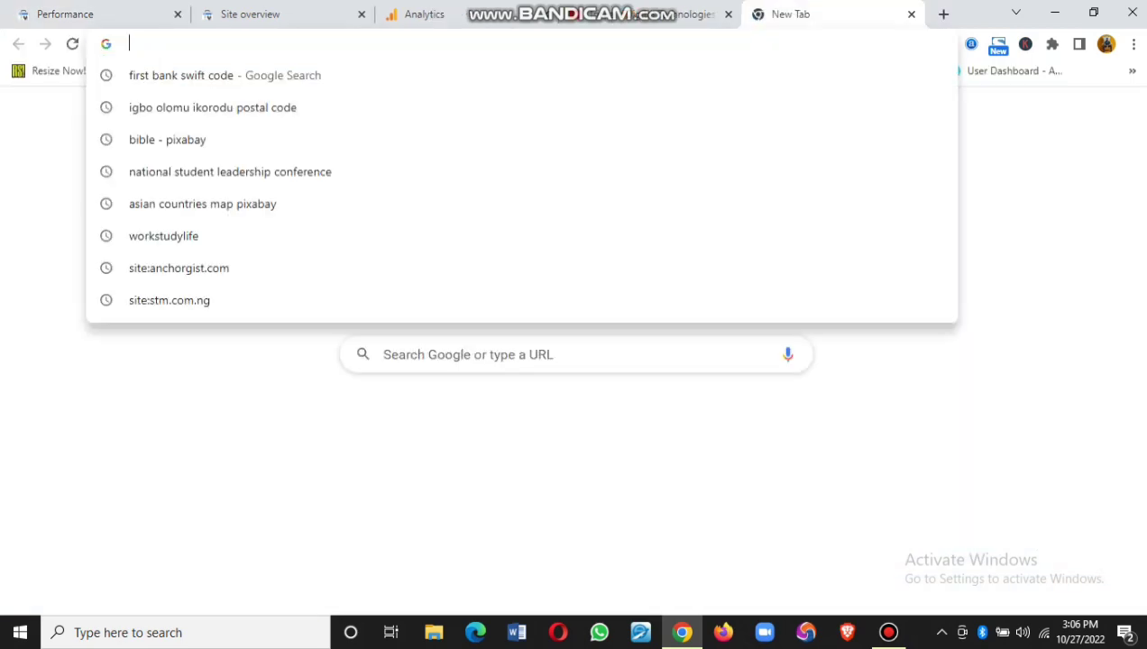
text(google search console)
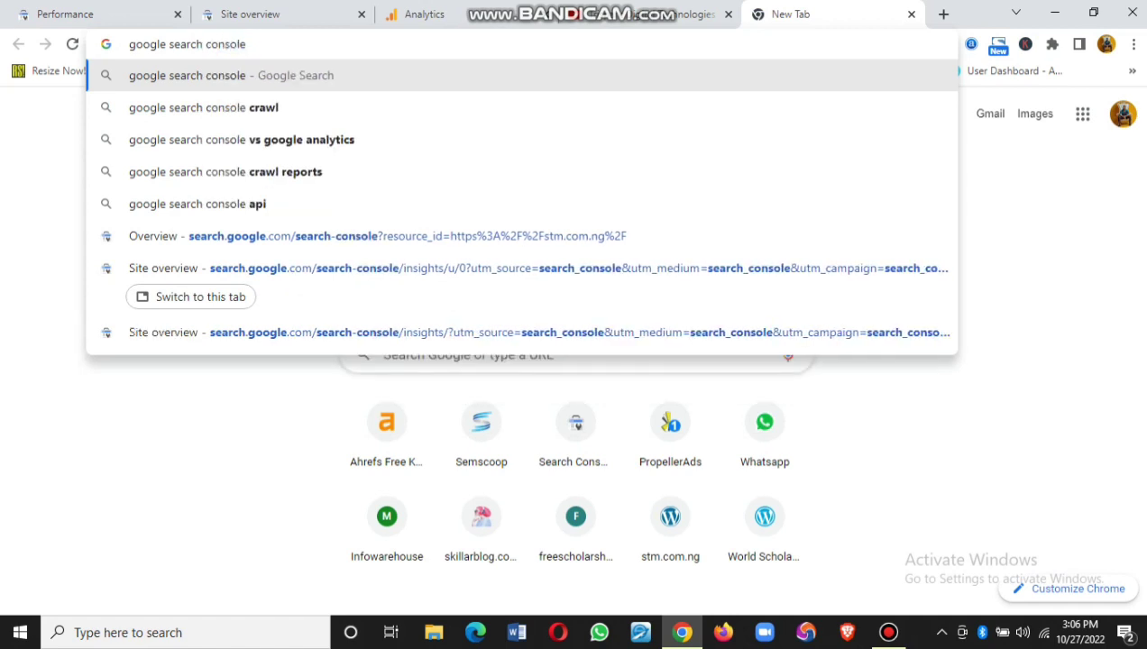
key(Return)
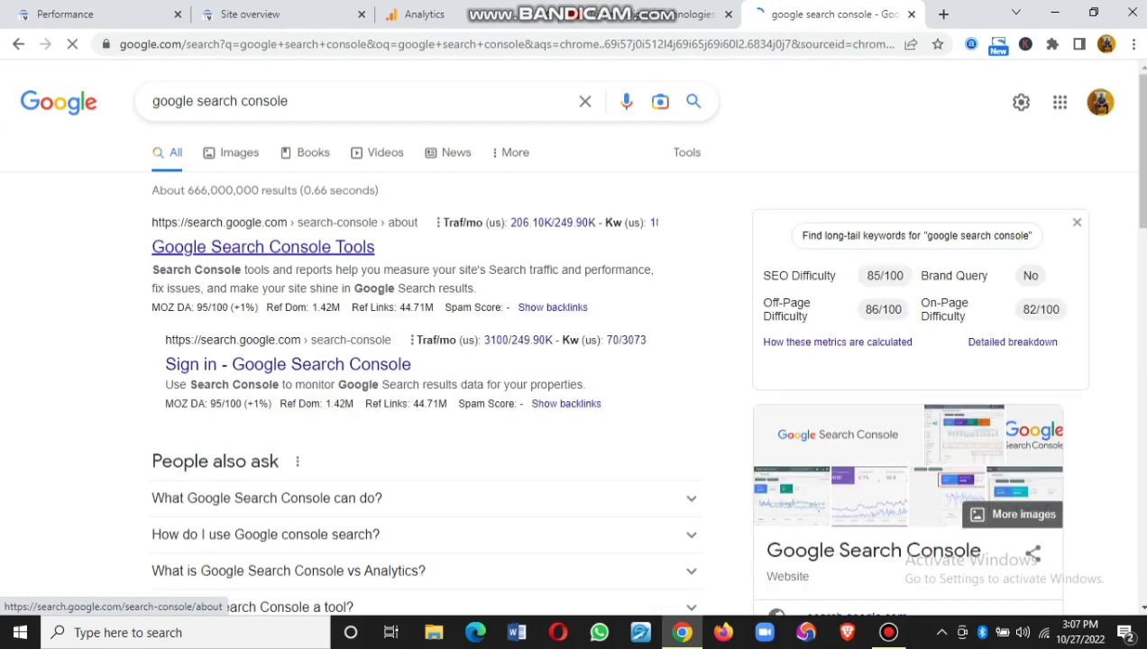
click(262, 246)
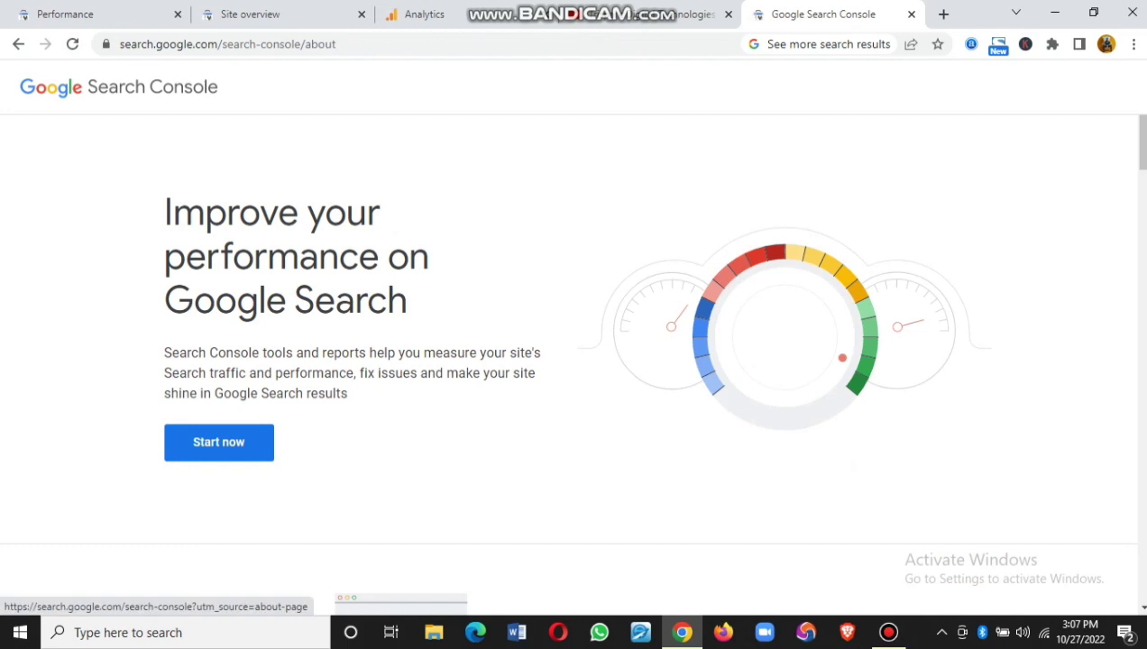
click(218, 442)
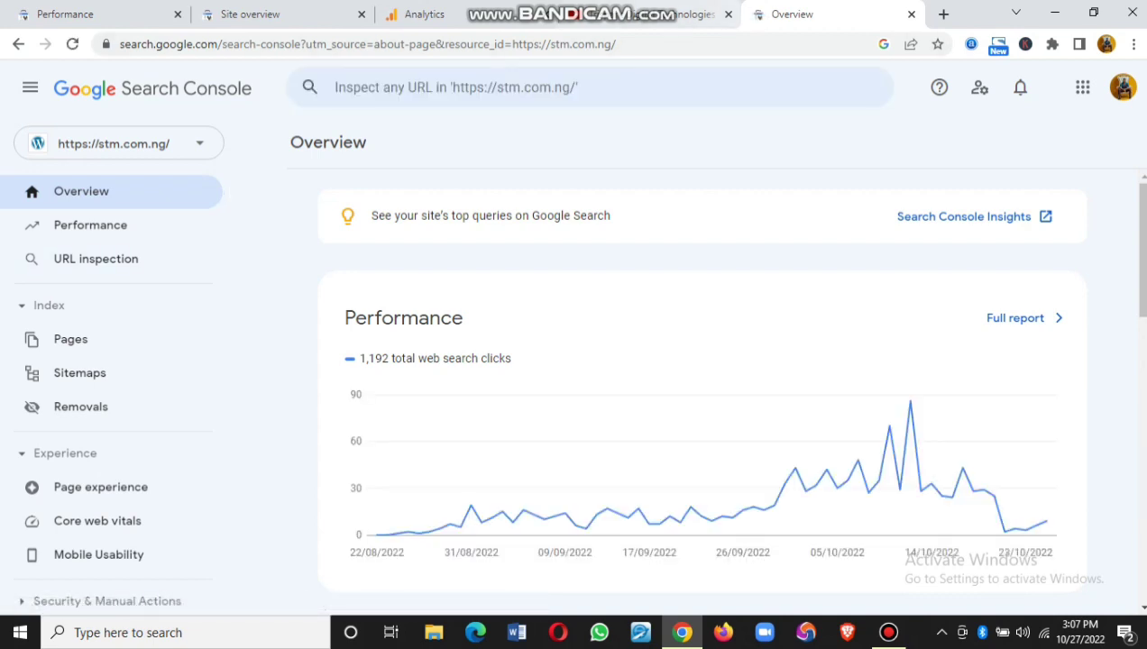
- Leave the duplicate Overview and bring up a fresh blank browser tab
click(911, 13)
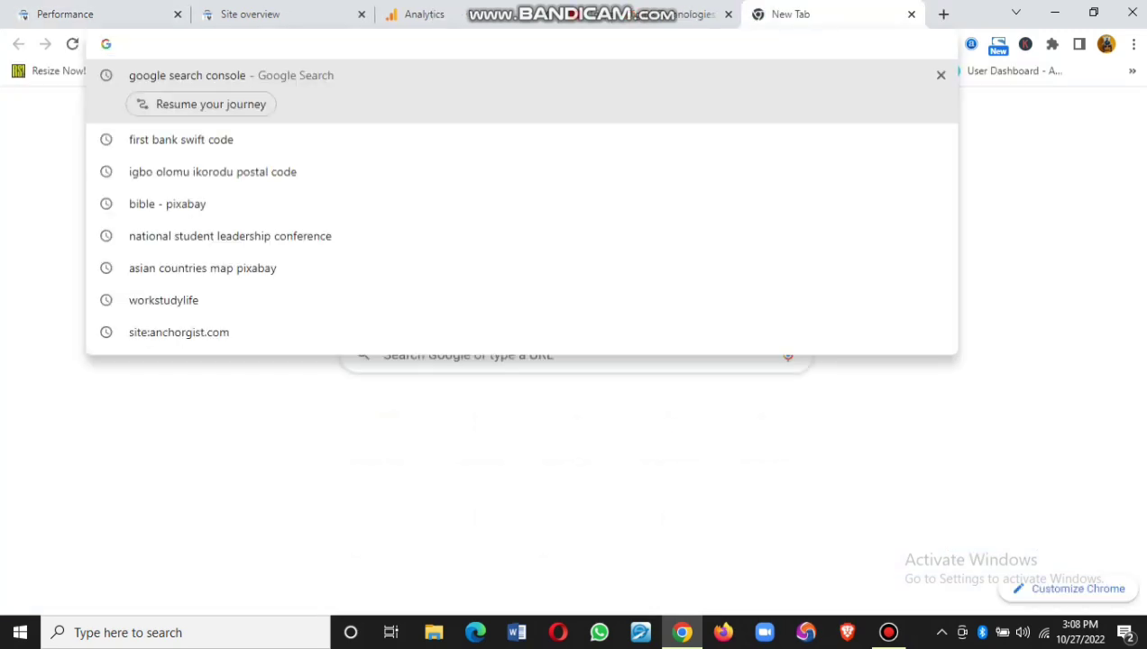
- Search for 'insert headers', skim the results, then return to the Performance report
text(insert headers)
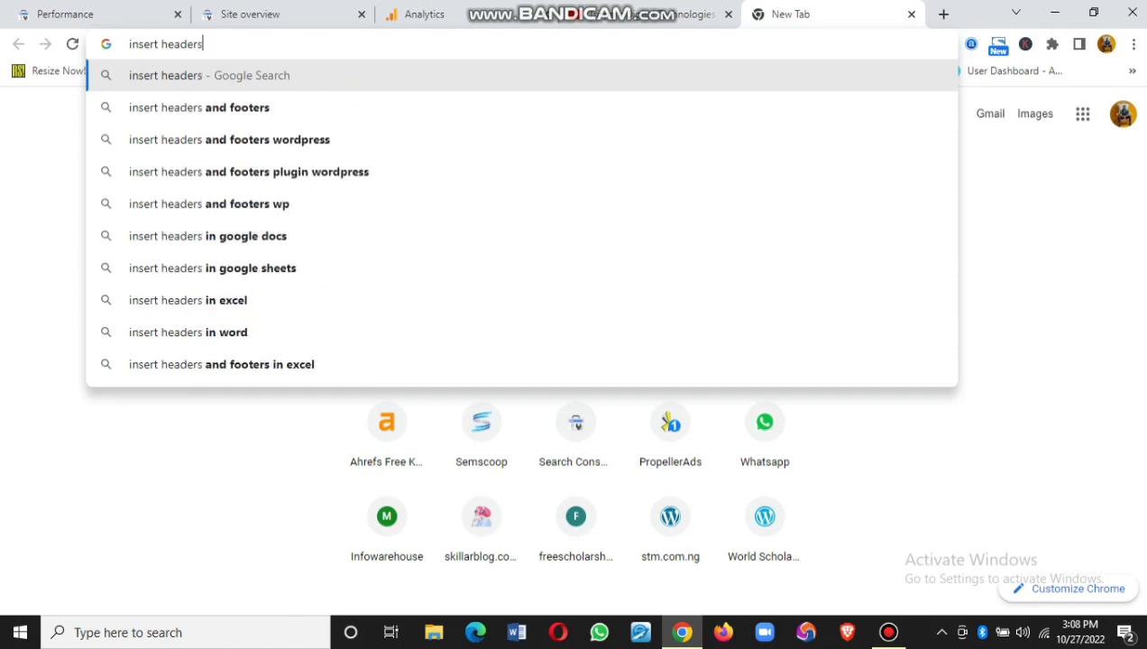
key(Return)
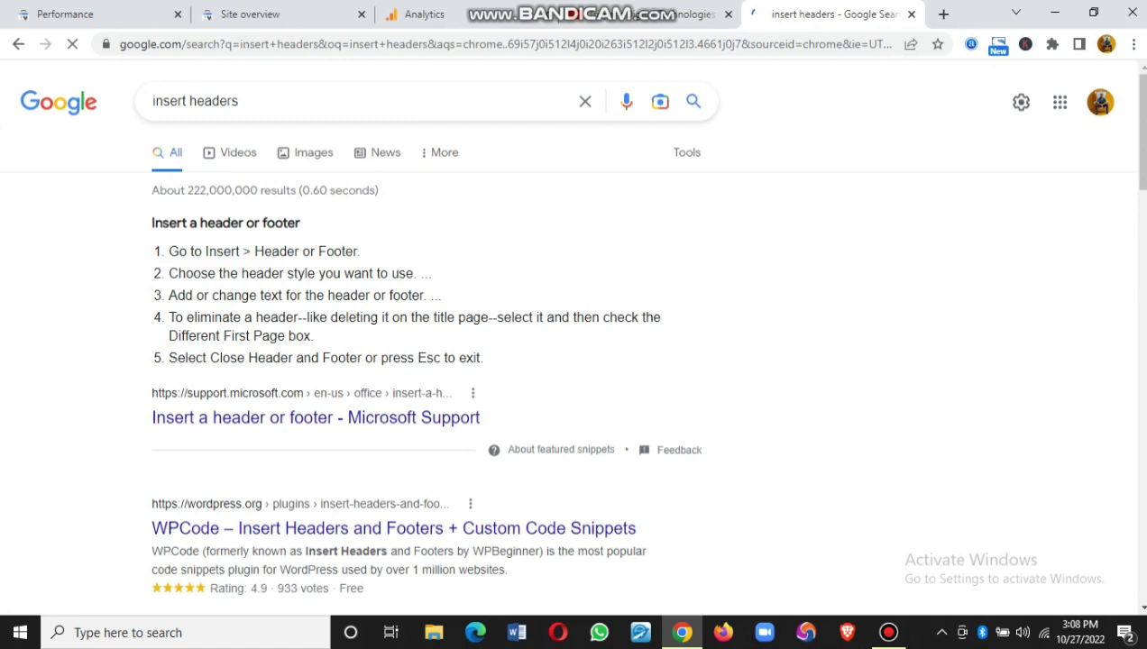
scroll(361, 275, down, 2)
scroll(361, 275, down, 1)
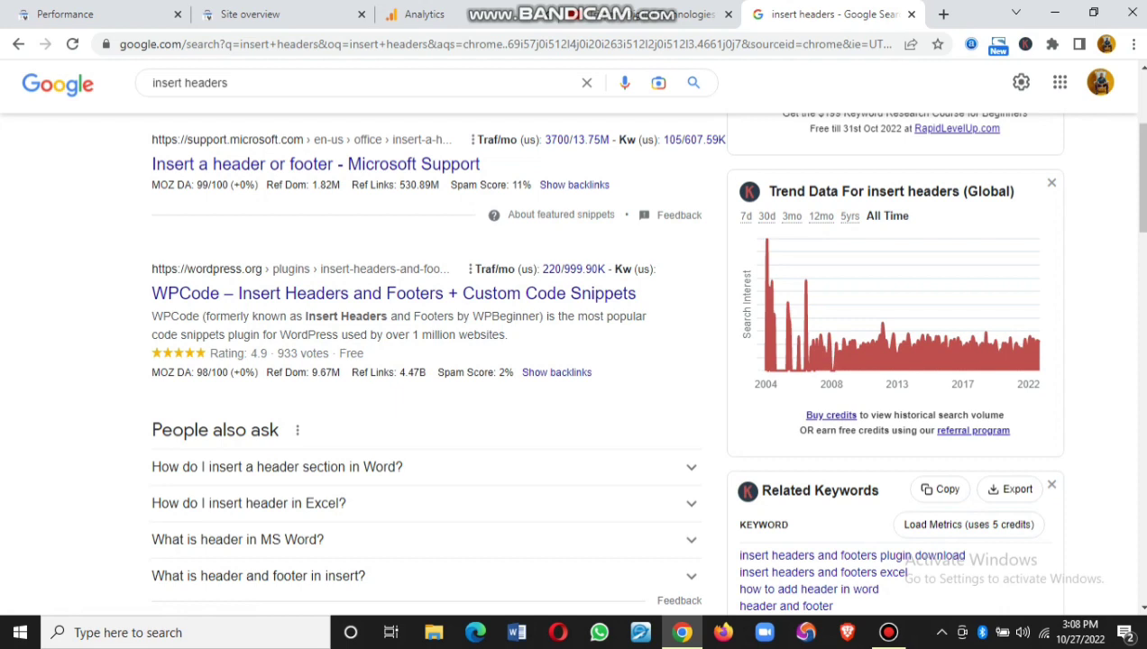
click(107, 14)
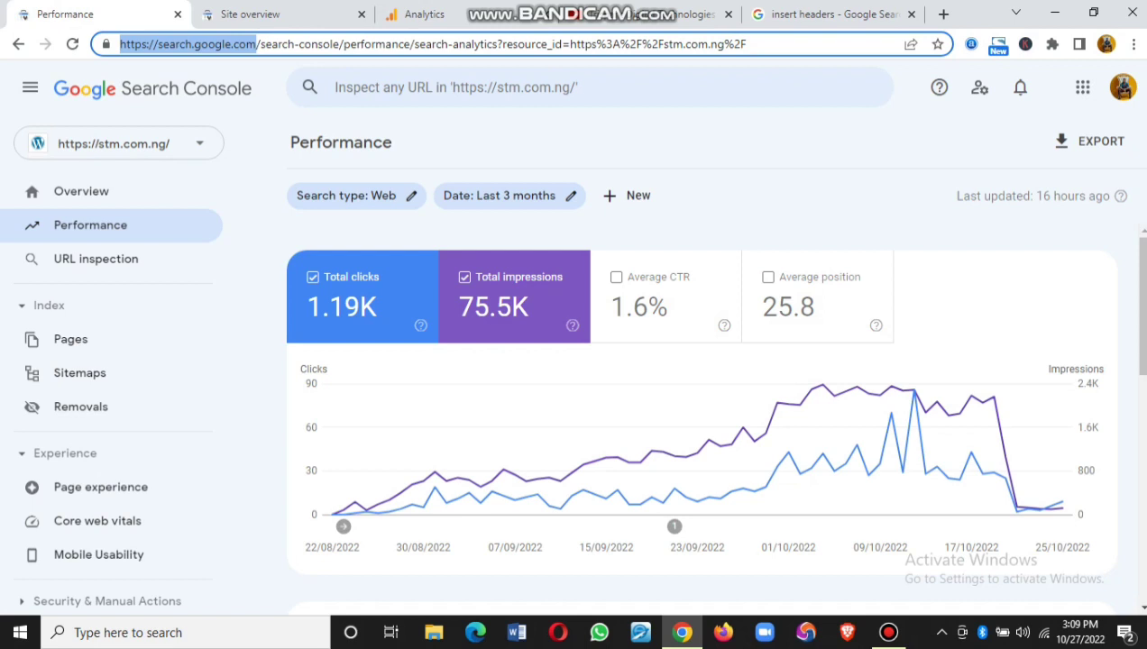
- Add average position (25.8) to the performance chart and scroll through the report
click(812, 298)
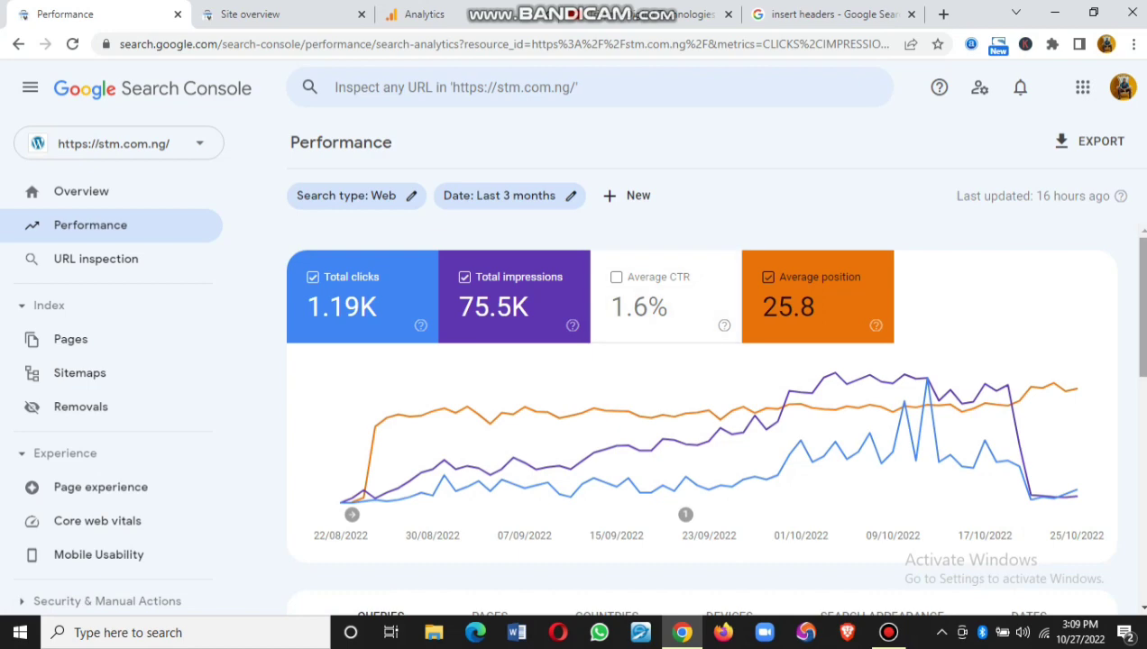
scroll(839, 311, down, 2)
scroll(703, 361, down, 5)
scroll(108, 361, down, 3)
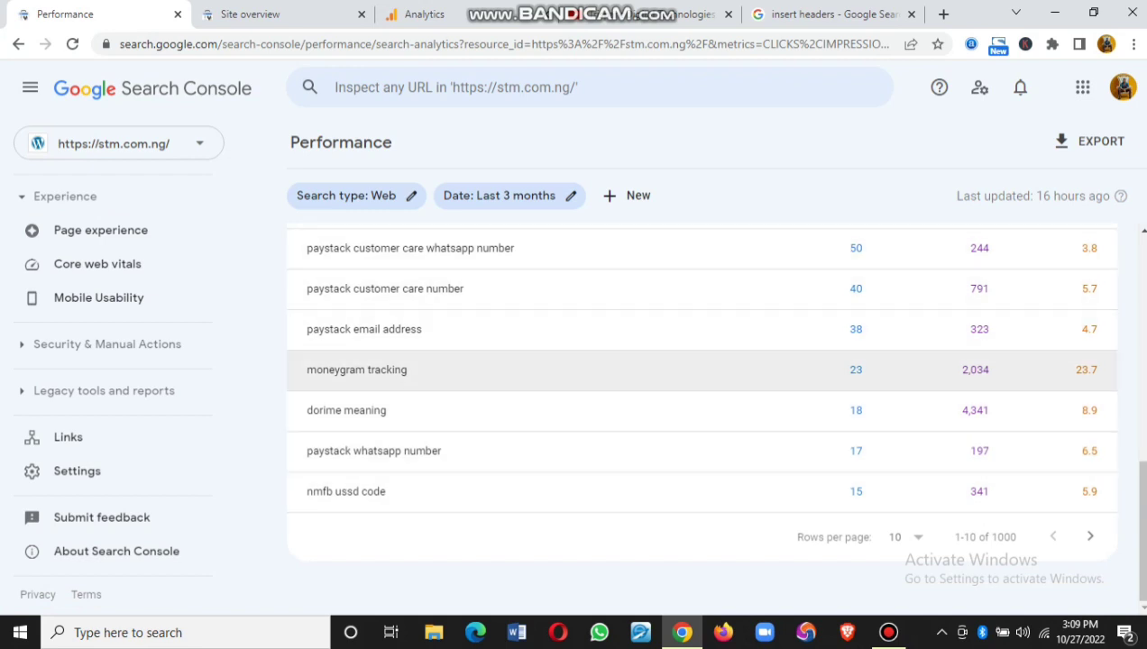
scroll(541, 410, up, 5)
scroll(702, 415, down, 1)
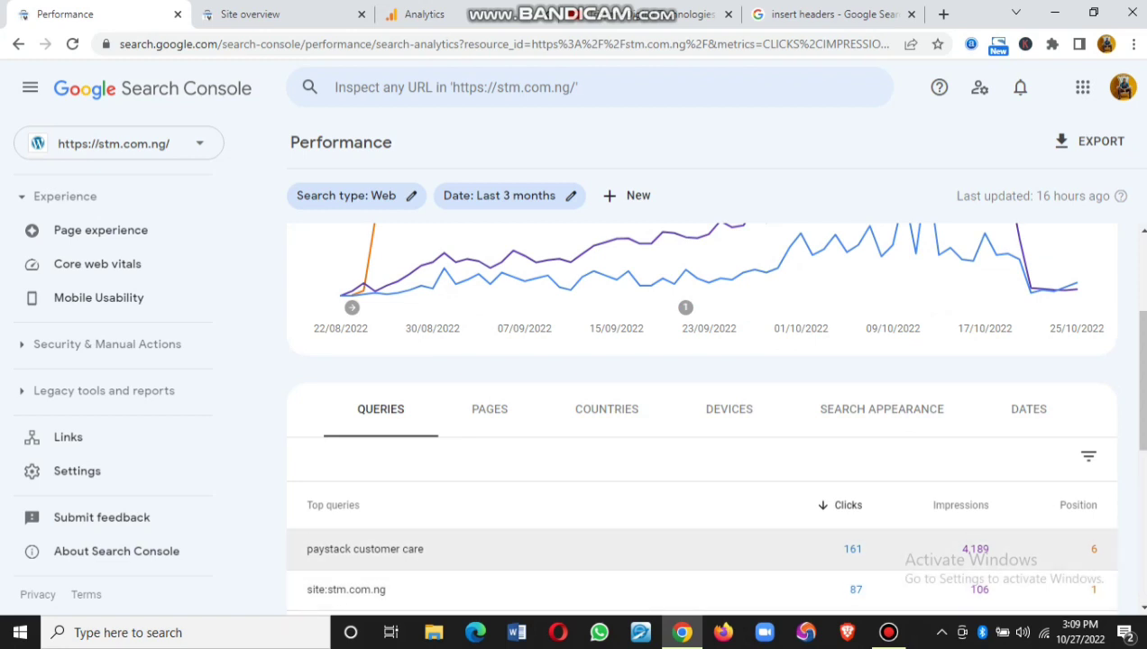
scroll(701, 415, up, 2)
scroll(606, 494, down, 1)
- Review the Countries breakdown, where Nigeria leads with 808 clicks, then list the Queries
click(607, 493)
scroll(607, 493, down, 2)
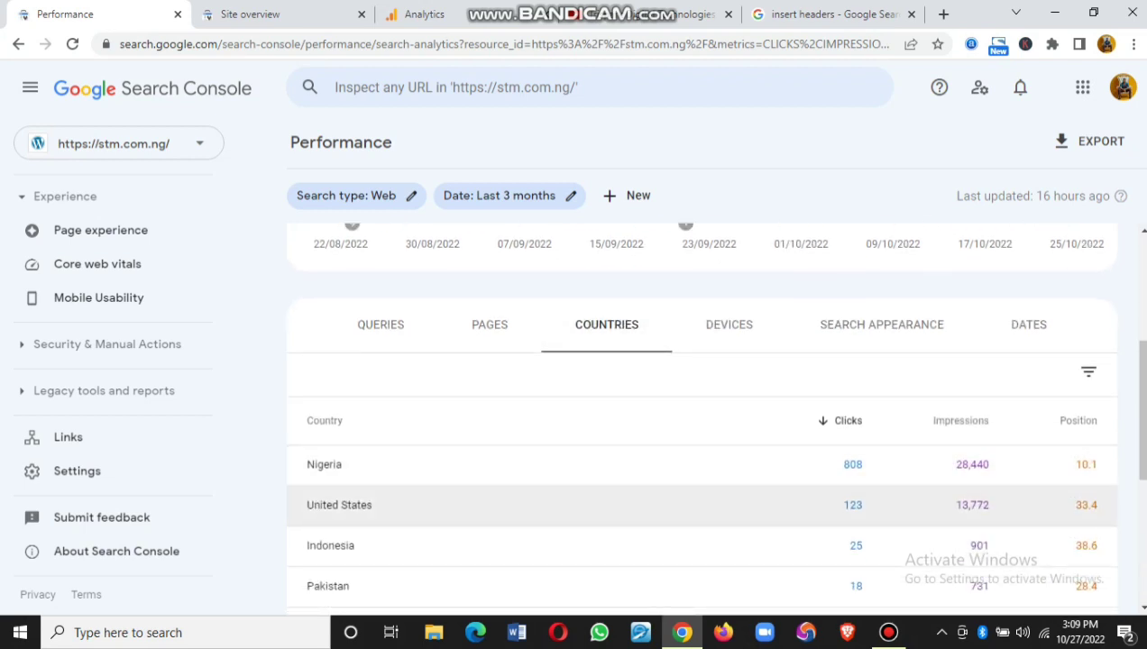
scroll(632, 397, down, 1)
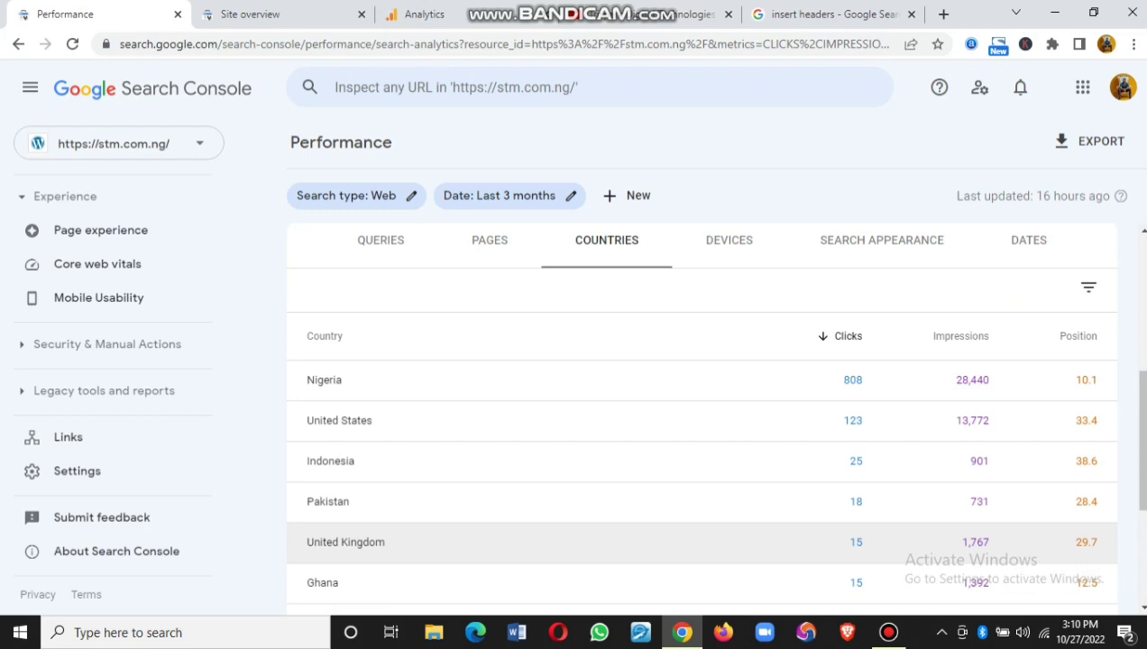
scroll(631, 505, down, 1)
scroll(631, 469, down, 1)
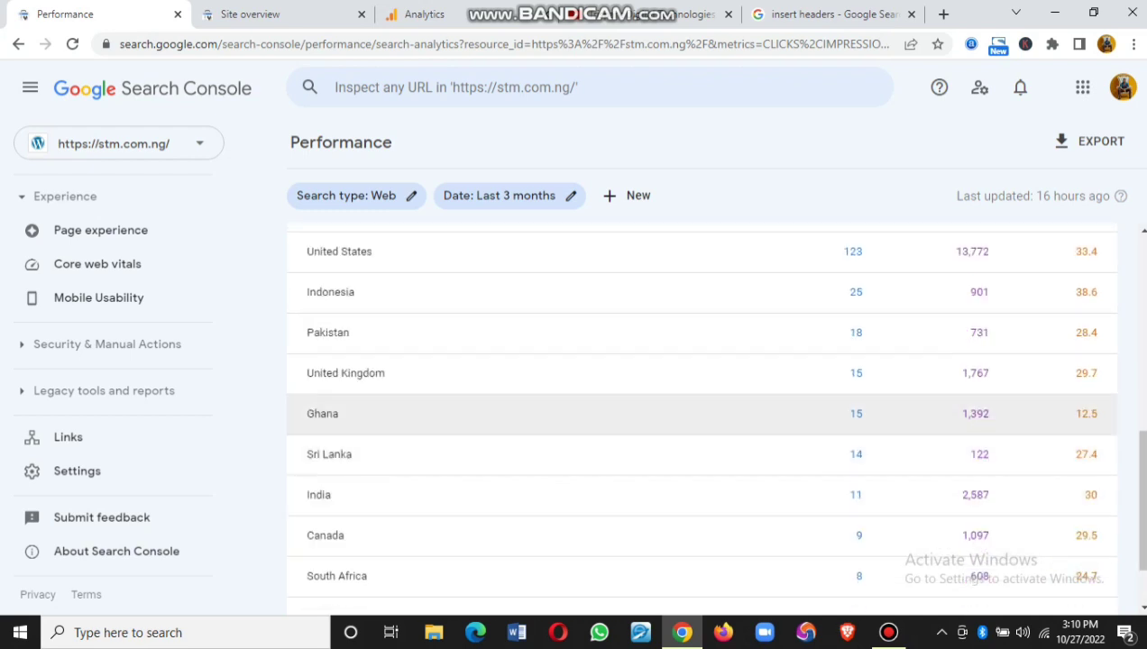
scroll(916, 506, up, 1)
scroll(916, 505, up, 3)
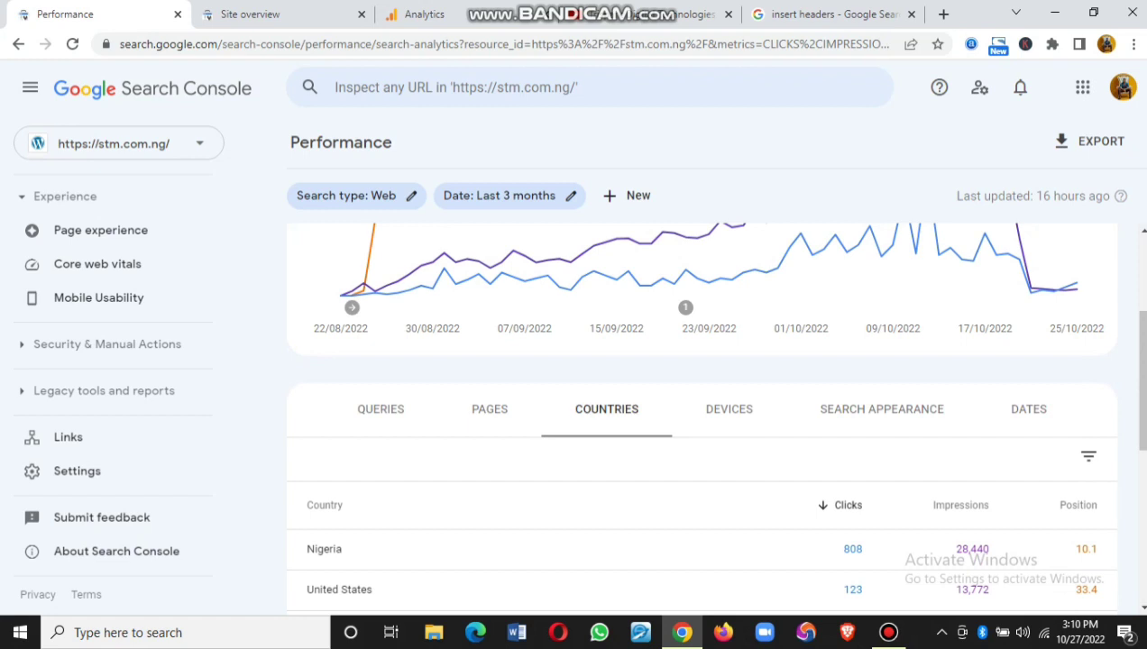
click(381, 409)
scroll(380, 409, up, 2)
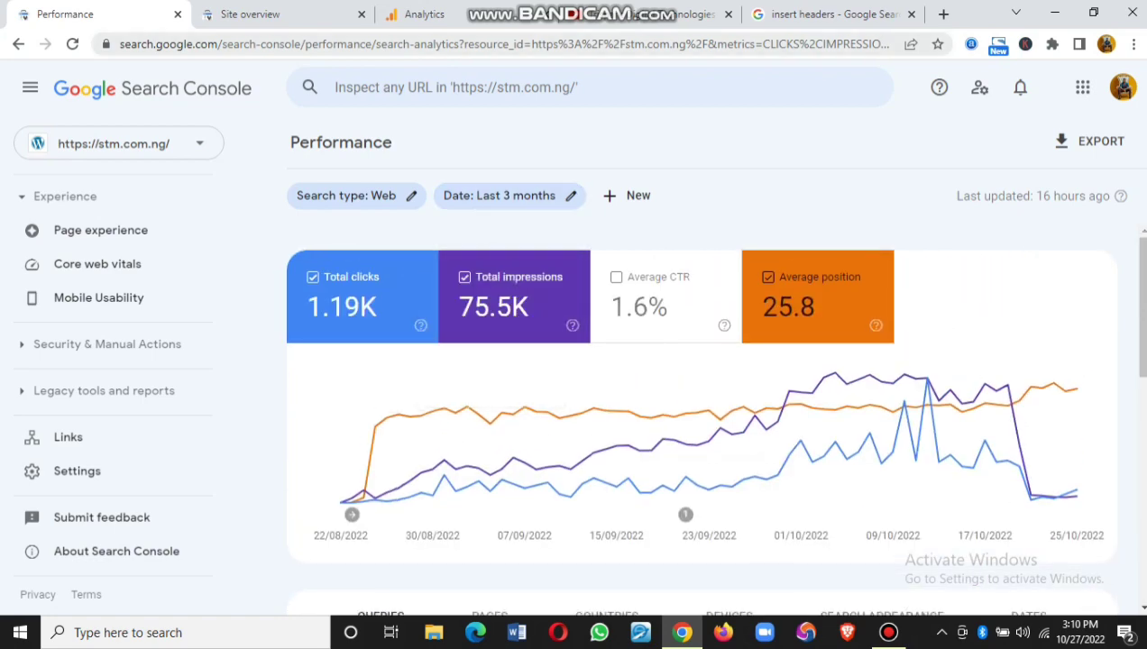
- Review the Analytics Home dashboard cards: 181 users, 265 sessions, 79.62% bounce rate
click(424, 15)
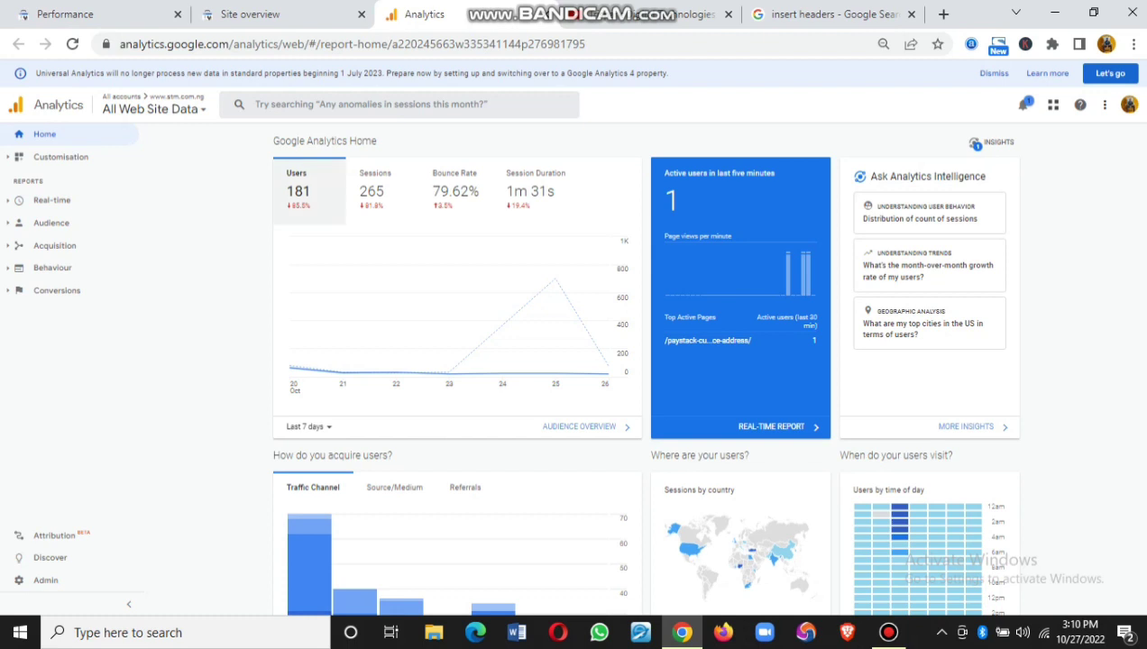
mouse_move(554, 279)
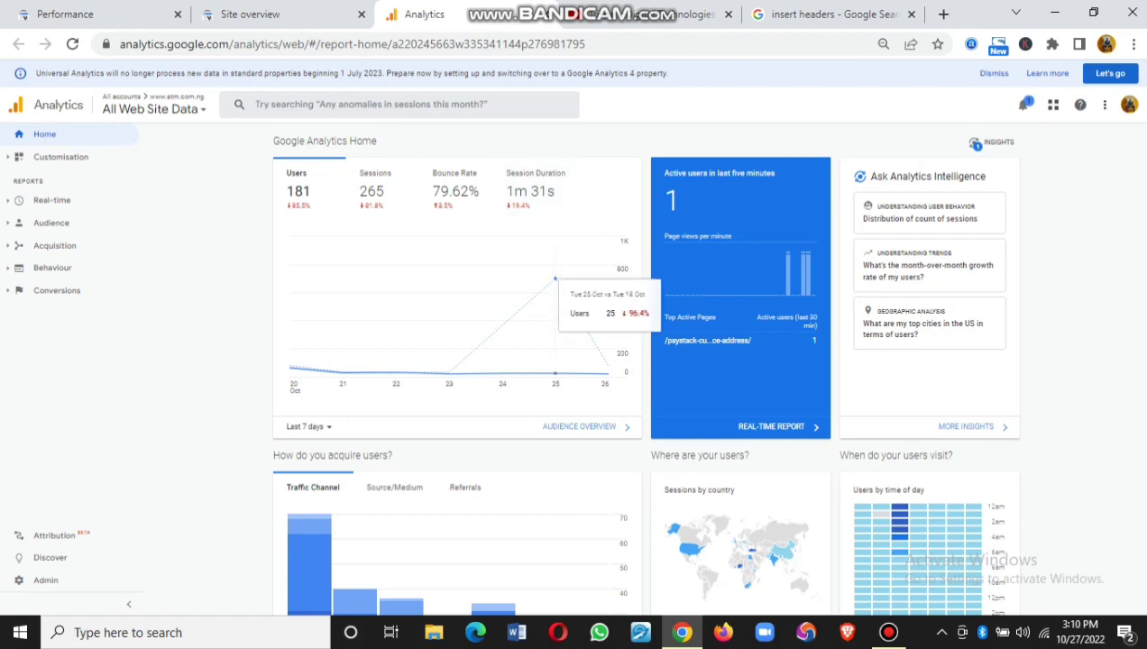
scroll(555, 280, down, 5)
scroll(555, 280, up, 3)
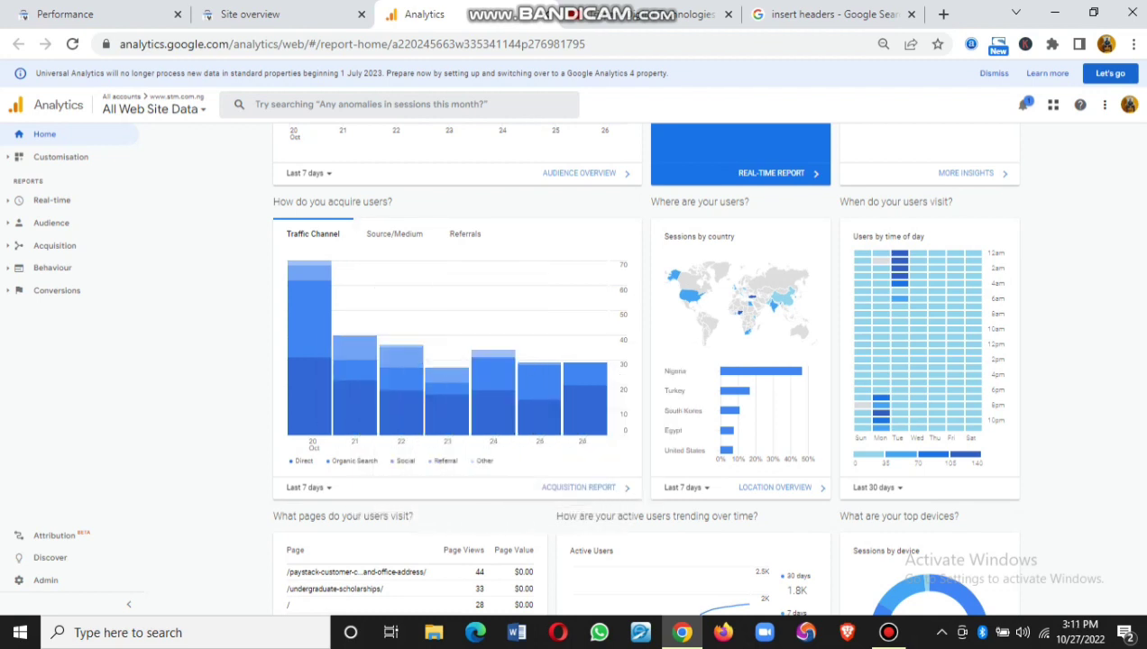
scroll(646, 361, down, 3)
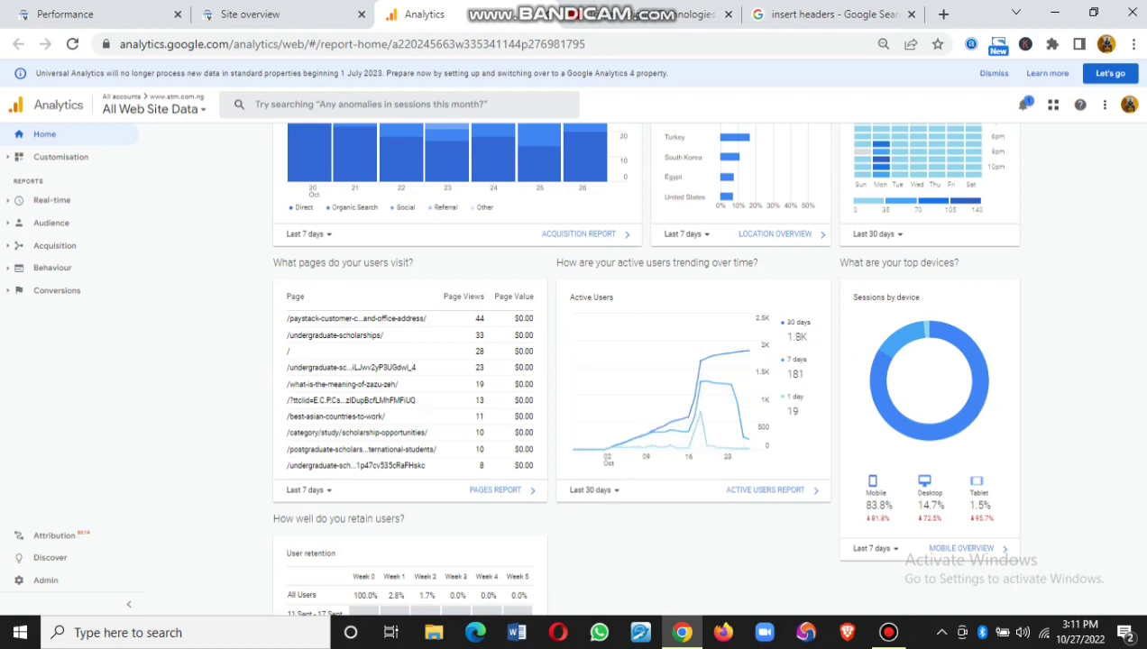
scroll(757, 360, down, 2)
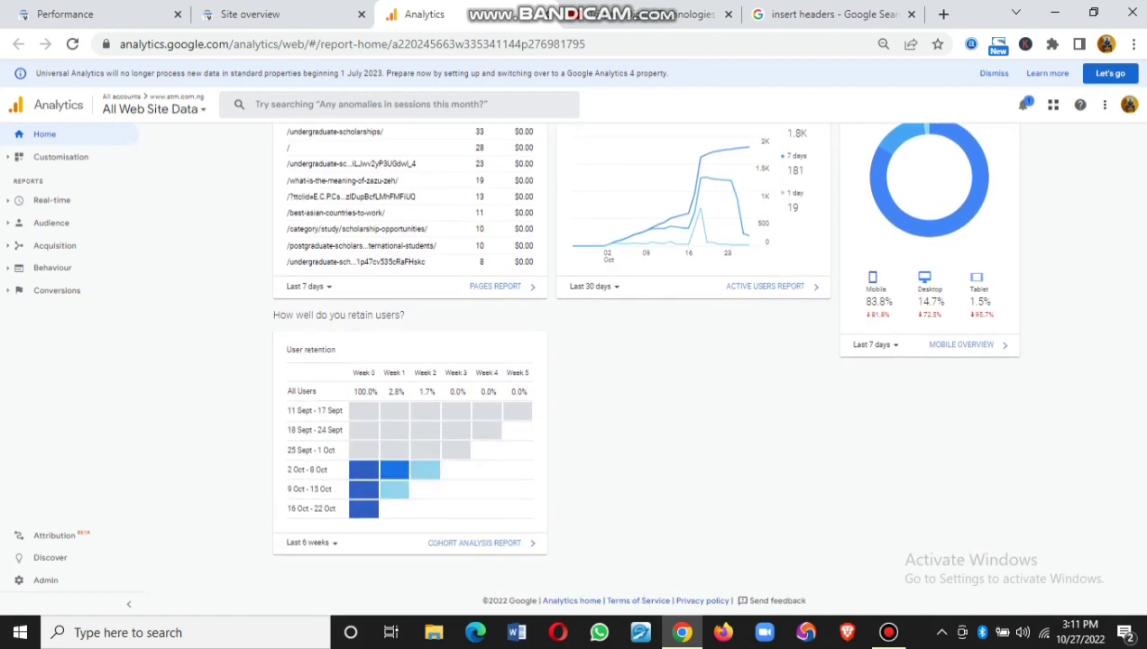
scroll(622, 361, up, 6)
scroll(622, 361, up, 2)
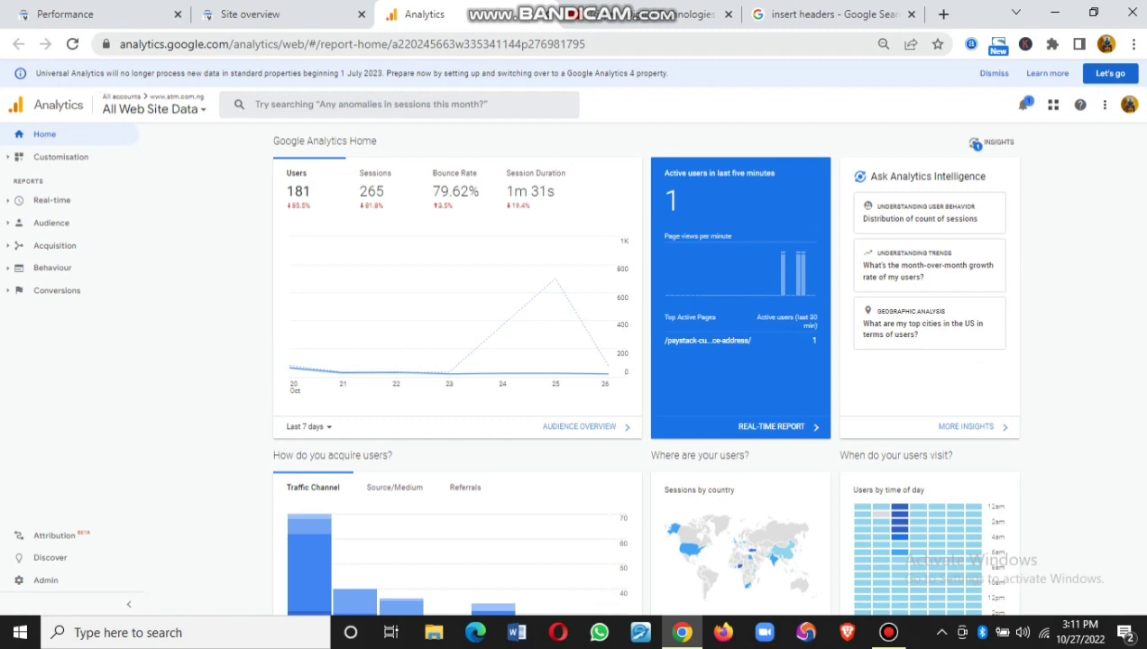
- Replace the insert headers tab's address with a search for 'google analytics'
click(829, 14)
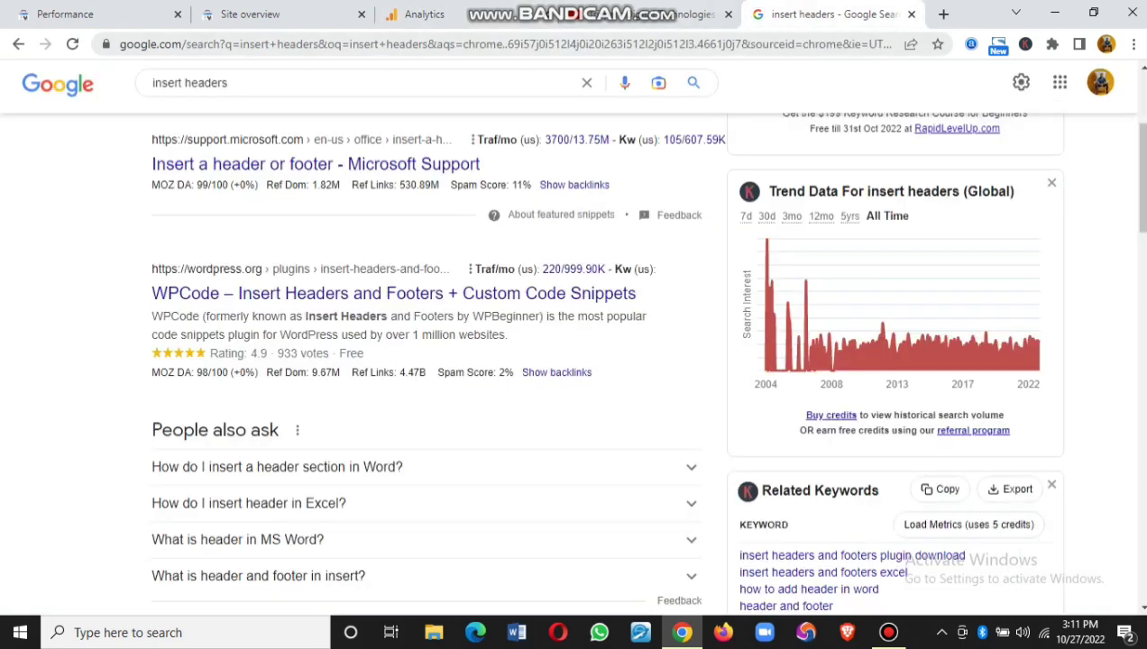
key(ctrl+l)
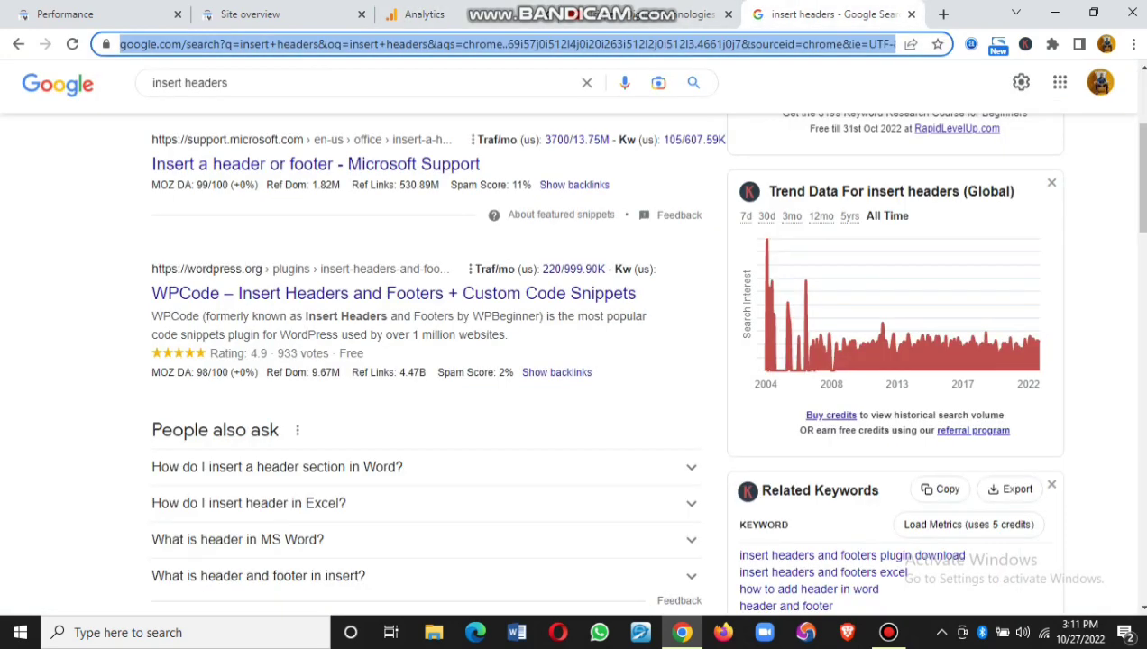
text(google analytics)
key(Return)
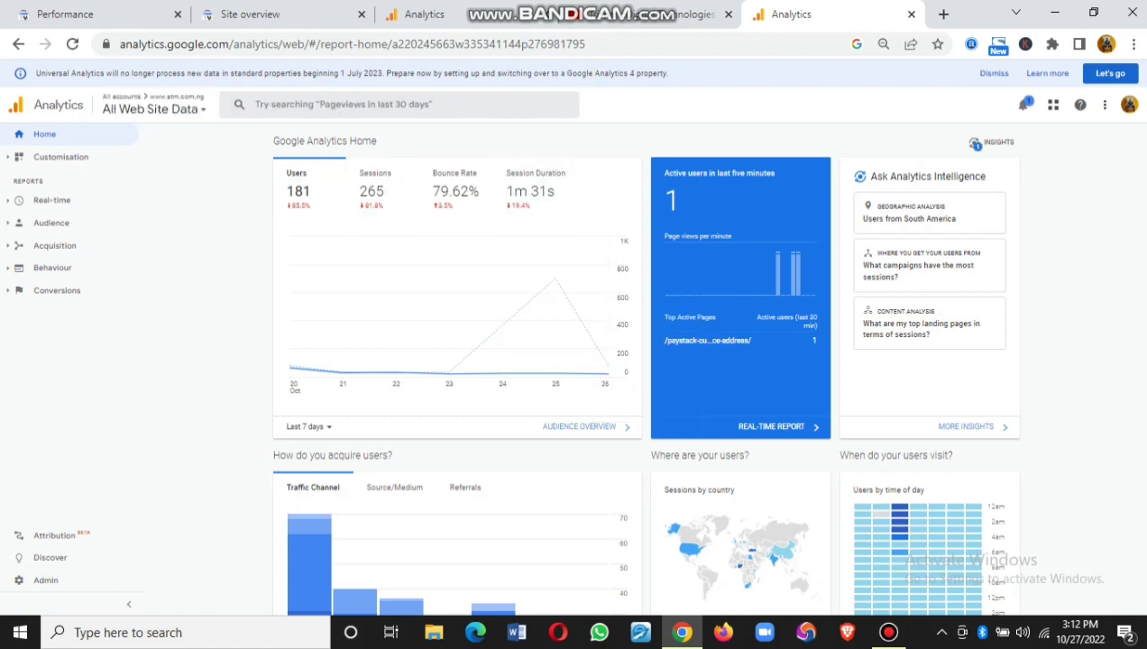
- Scroll the Analytics dashboard, then go back to the stm.com.ng Performance report
scroll(451, 361, down, 2)
scroll(451, 361, down, 1)
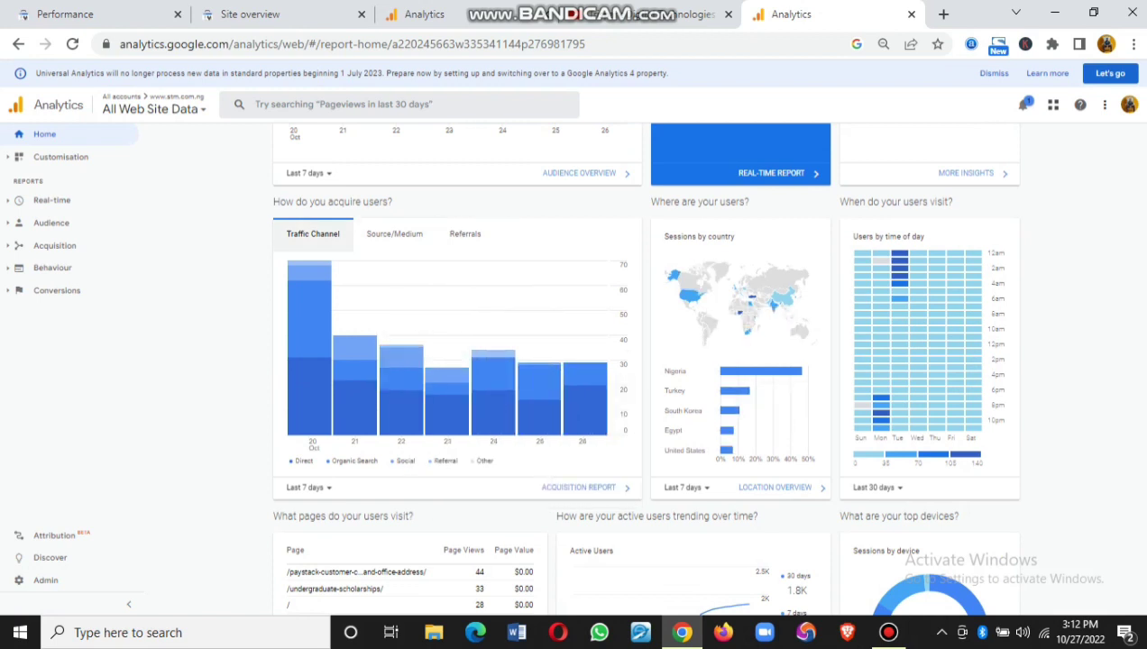
click(250, 13)
click(65, 14)
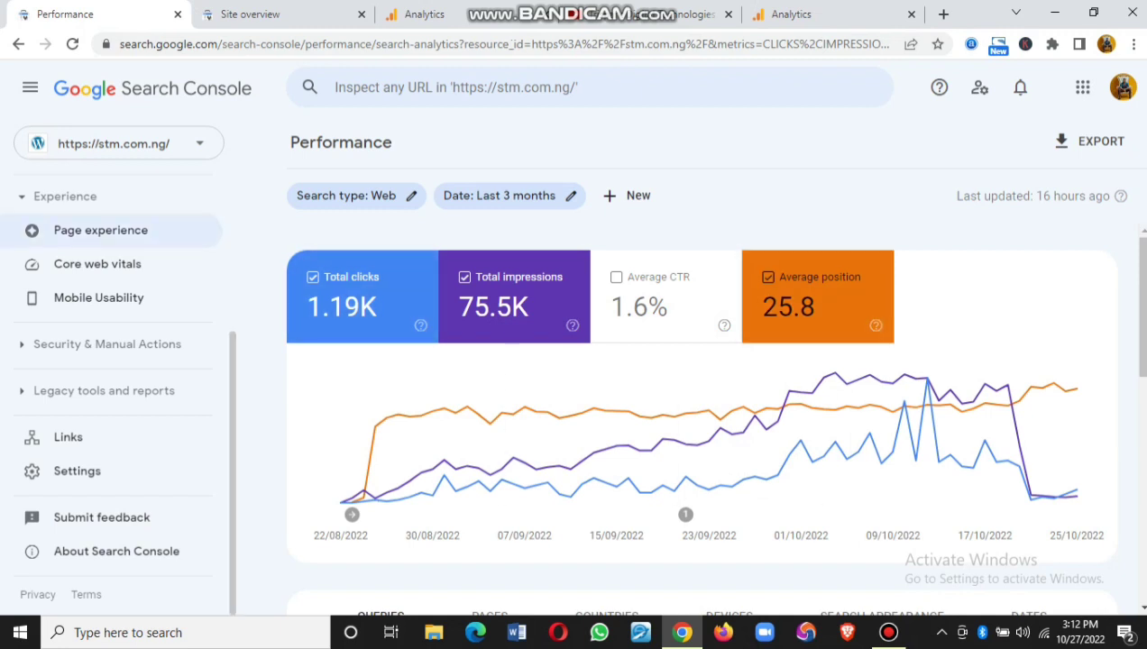
- Scroll the Search Console sidebar and open the Links report
scroll(108, 335, up, 2)
scroll(109, 336, up, 1)
scroll(108, 298, down, 1)
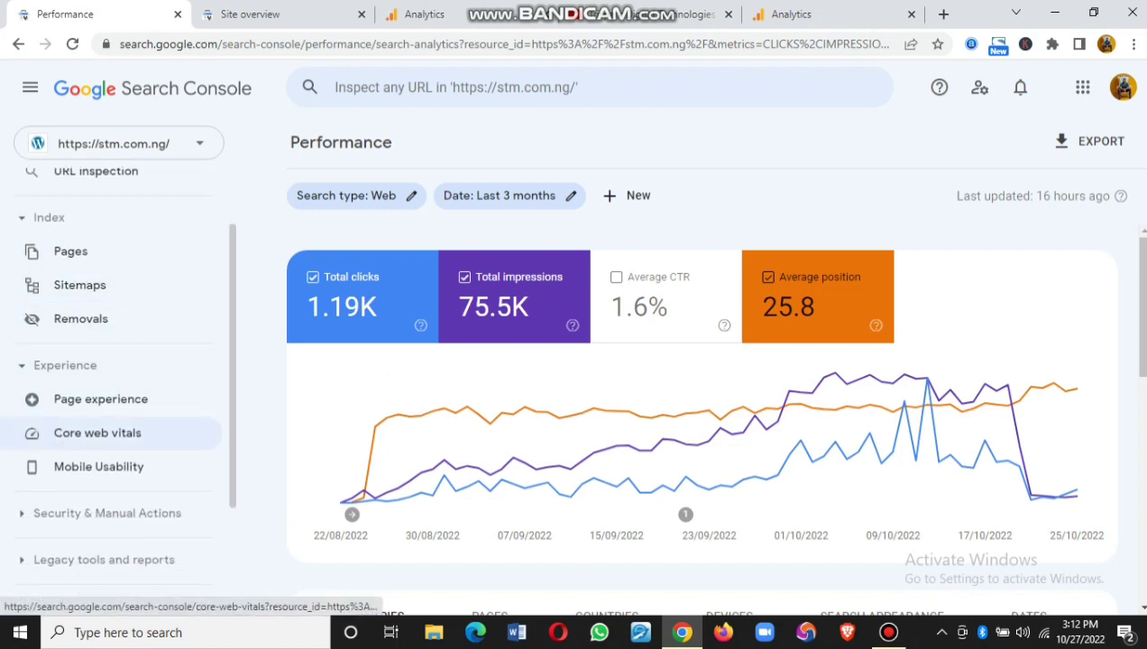
scroll(109, 433, down, 2)
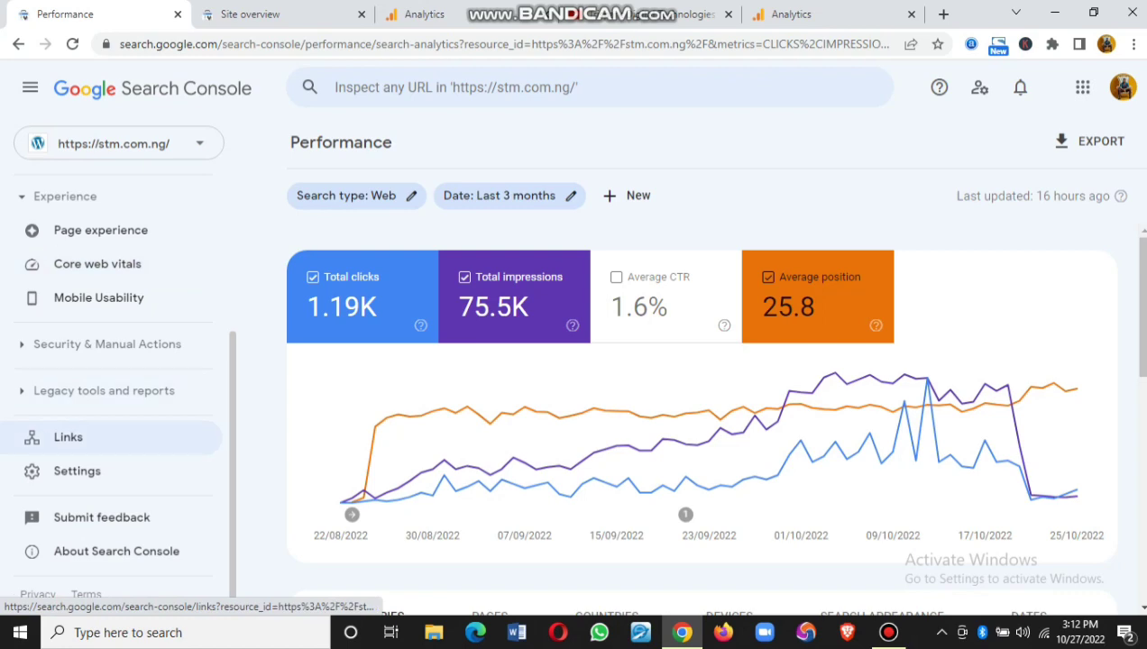
click(67, 438)
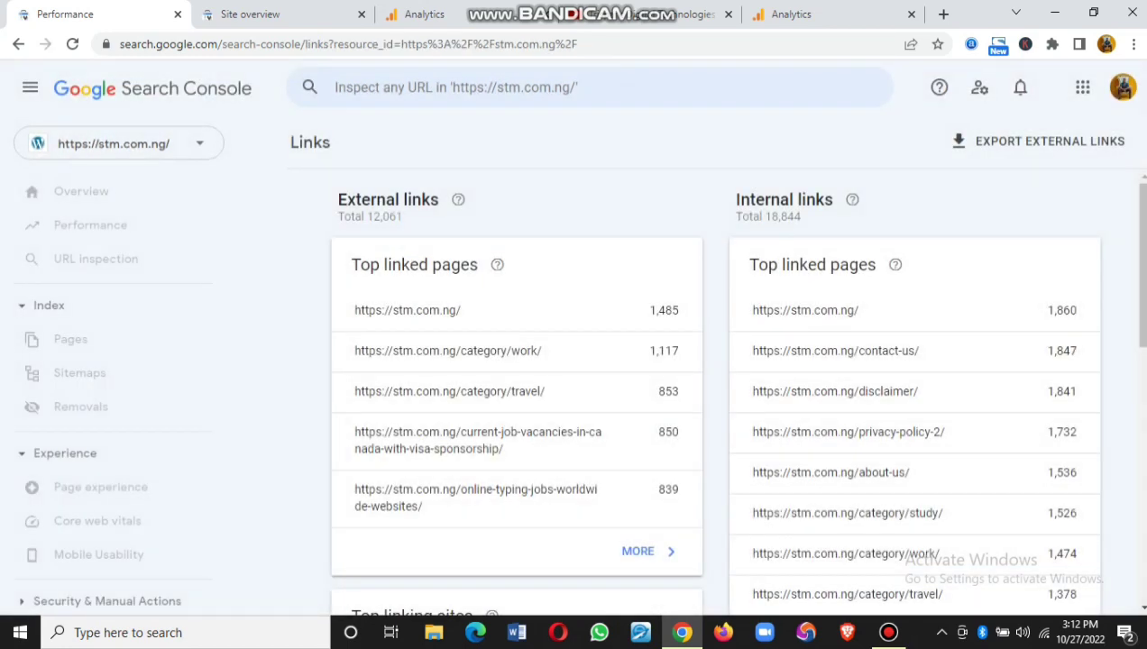
- Review the link cards: 12,061 external and 18,844 internal links
scroll(713, 388, down, 1)
scroll(712, 388, down, 1)
scroll(713, 387, down, 1)
scroll(713, 388, down, 2)
scroll(514, 271, down, 1)
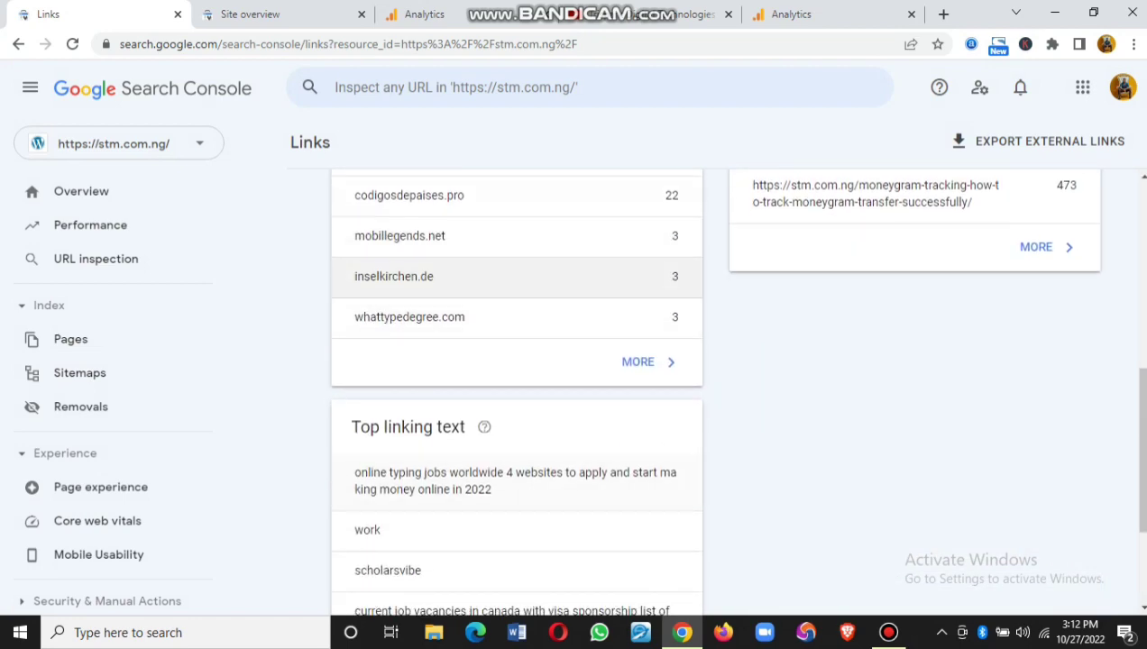
scroll(514, 276, up, 5)
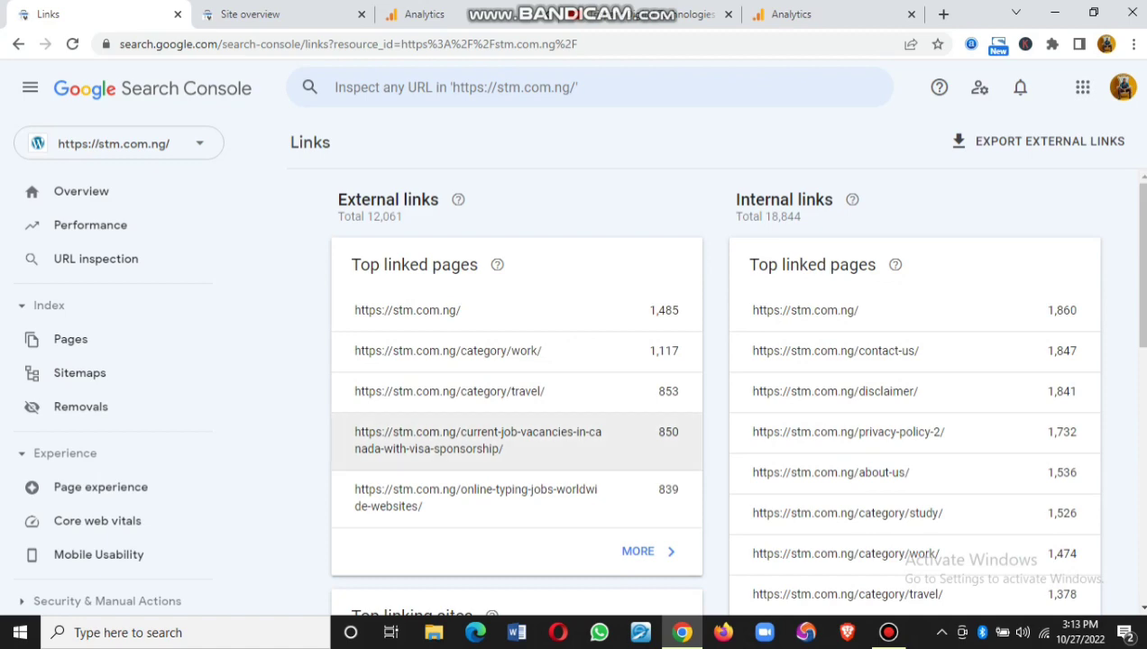
scroll(514, 388, down, 8)
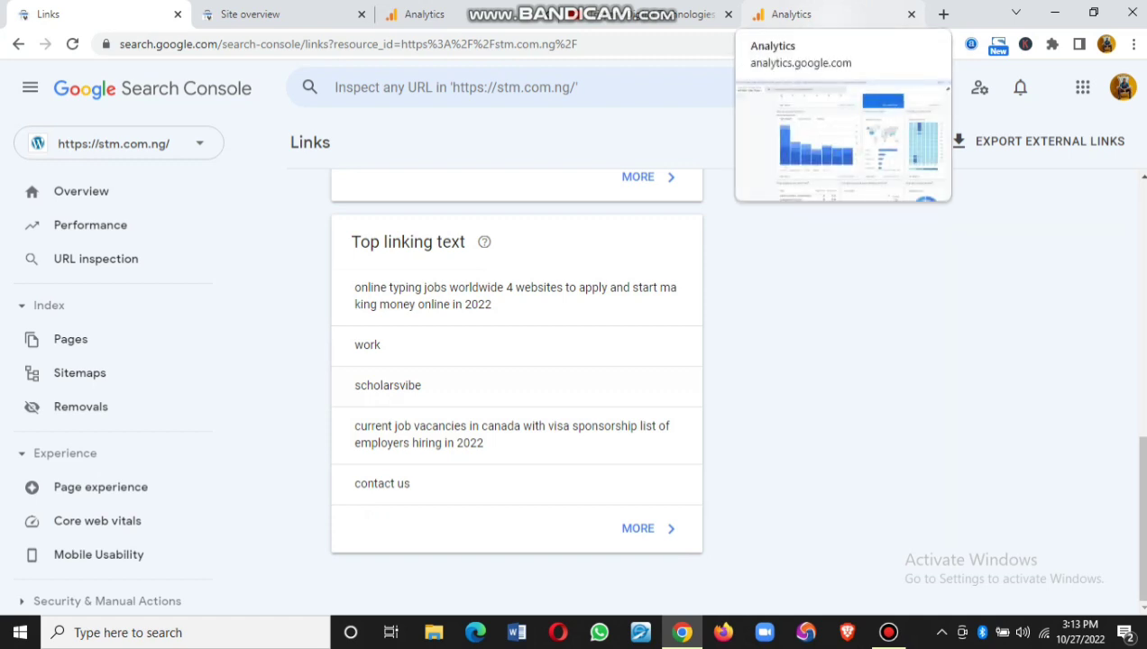
- Bring back the stm.com.ng Analytics Home dashboard showing 181 users, 265 sessions and one active user
click(826, 14)
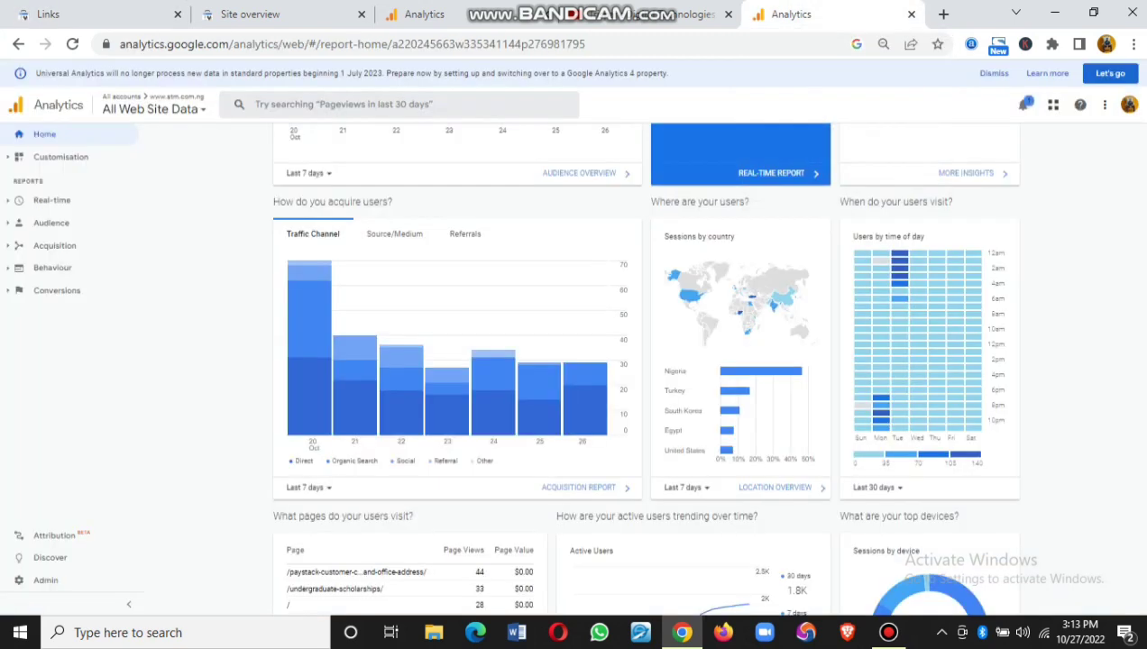
scroll(631, 361, up, 3)
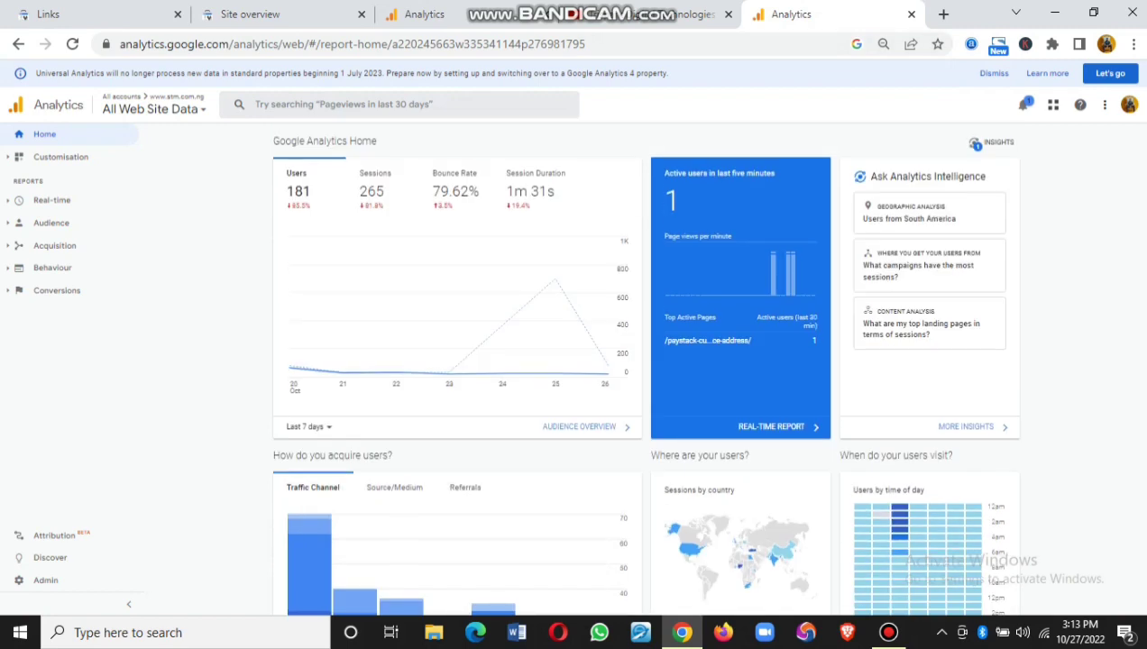